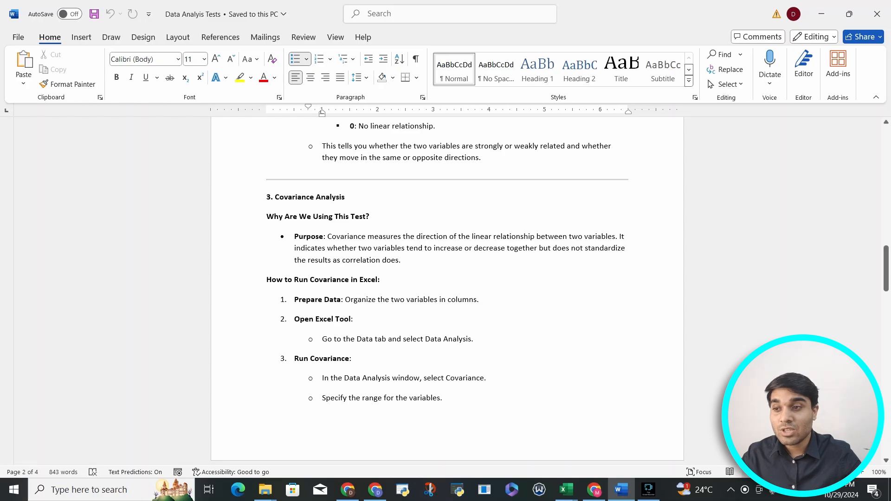
Review the Covariance Analysis section in the document: its purpose, the steps for running it in Excel, and the interpretation notes.
{"action": "left_click_drag", "start_coordinate": [400, 260], "coordinate": [539, 248]}
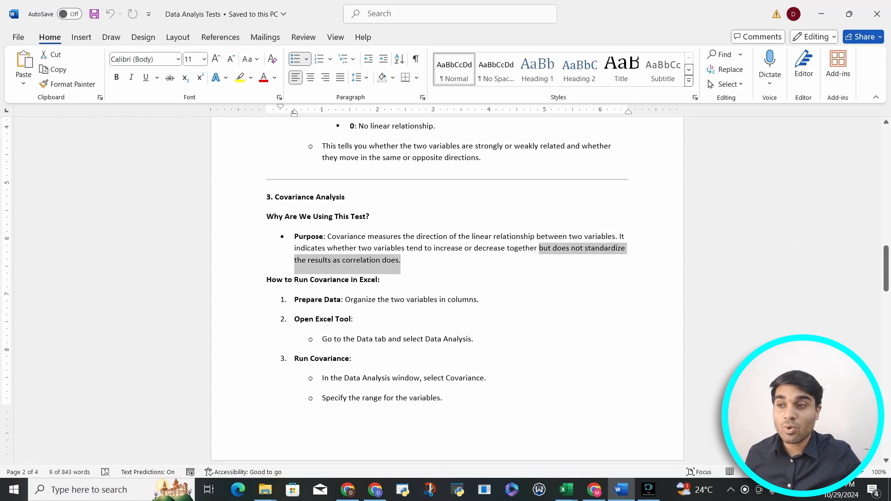
{"action": "scroll", "coordinate": [447, 287], "scroll_direction": "down", "scroll_amount": 3}
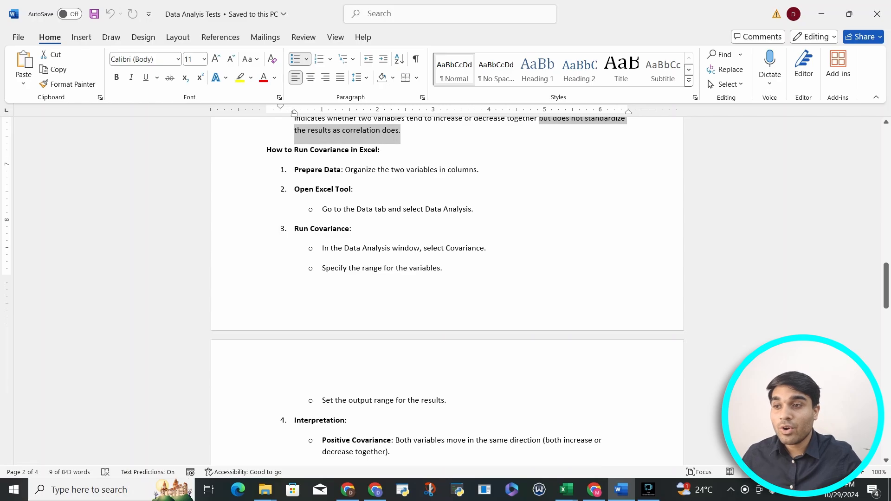
{"action": "left_click_drag", "start_coordinate": [344, 170], "coordinate": [427, 169]}
{"action": "left_click_drag", "start_coordinate": [356, 209], "coordinate": [471, 209]}
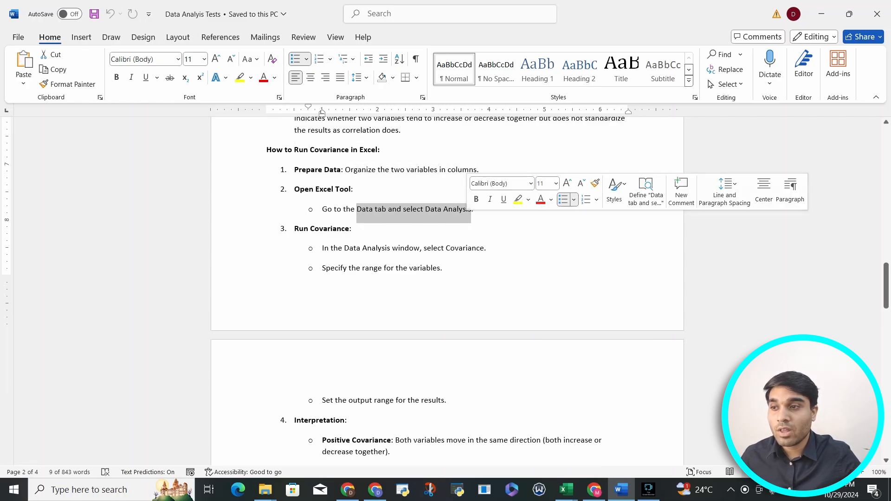
{"action": "left_click", "coordinate": [443, 209]}
{"action": "left_click_drag", "start_coordinate": [344, 248], "coordinate": [484, 248]}
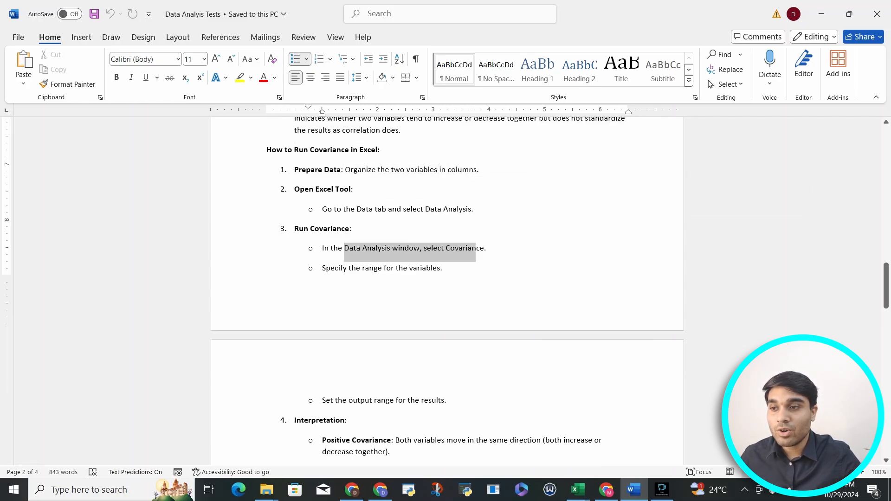
{"action": "left_click_drag", "start_coordinate": [322, 268], "coordinate": [440, 269]}
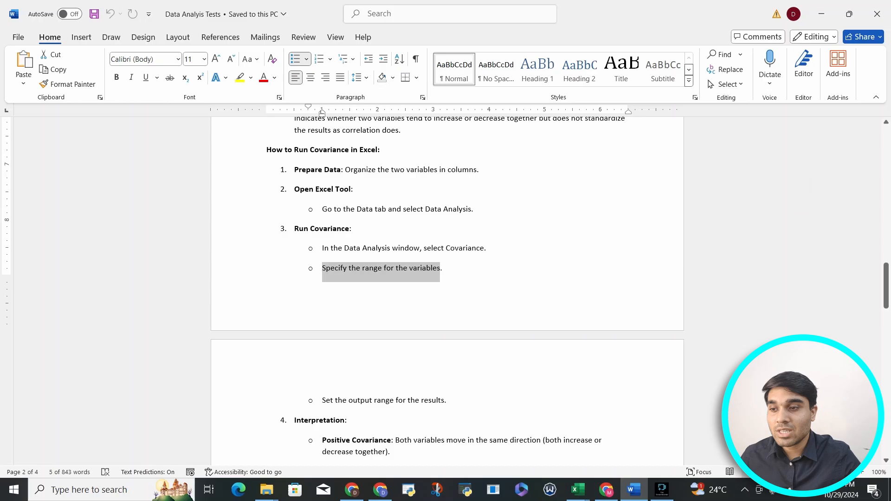
{"action": "left_click", "coordinate": [349, 400]}
{"action": "scroll", "coordinate": [349, 401], "scroll_direction": "down", "scroll_amount": 5}
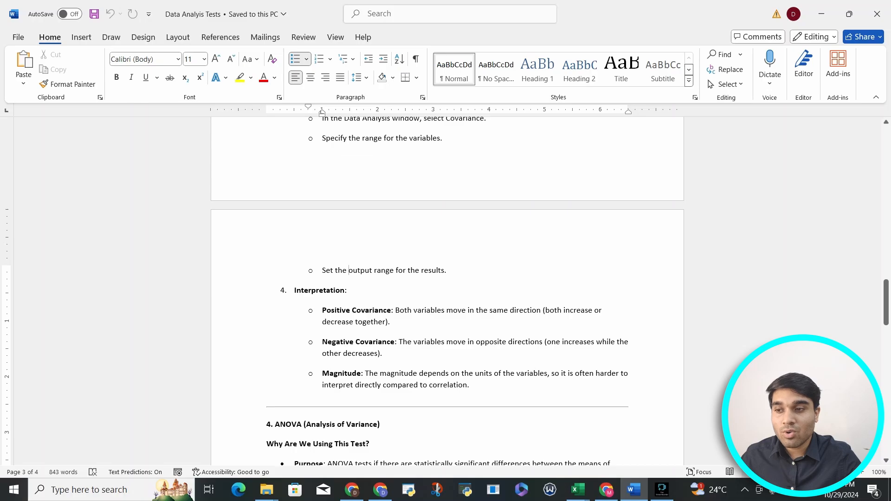
{"action": "left_click_drag", "start_coordinate": [399, 342], "coordinate": [596, 341]}
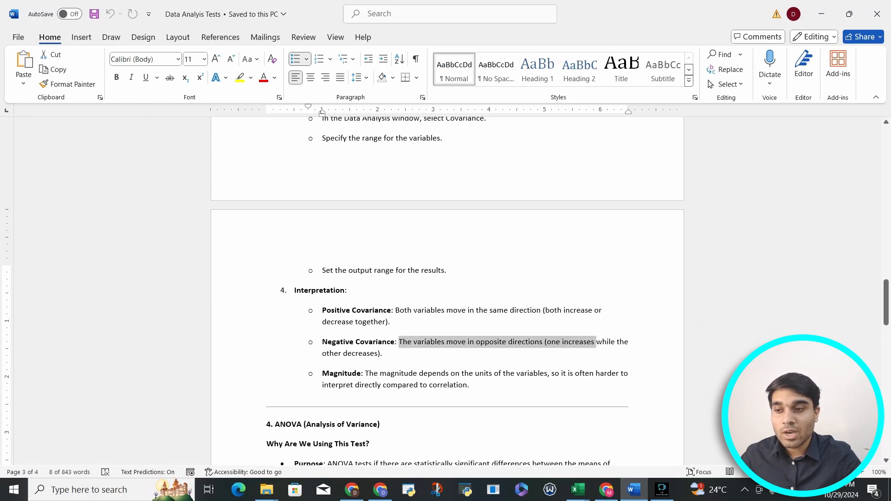
{"action": "left_click_drag", "start_coordinate": [365, 373], "coordinate": [467, 385]}
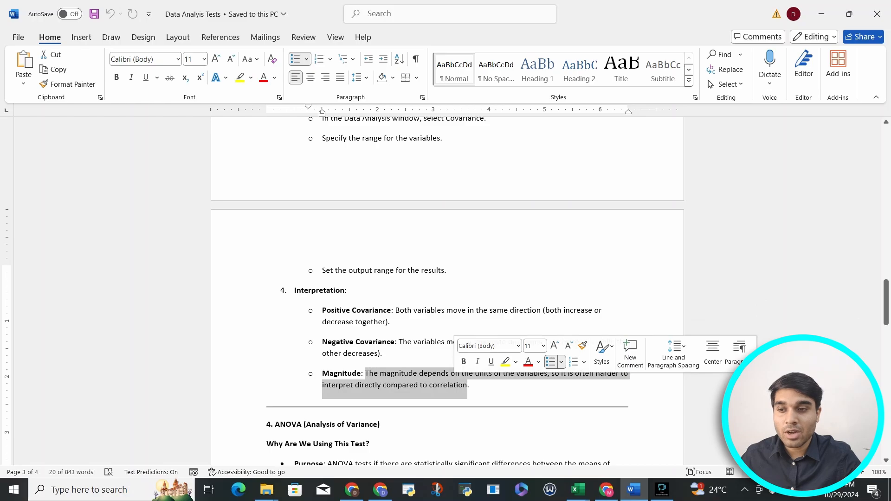
{"action": "left_click", "coordinate": [471, 385]}
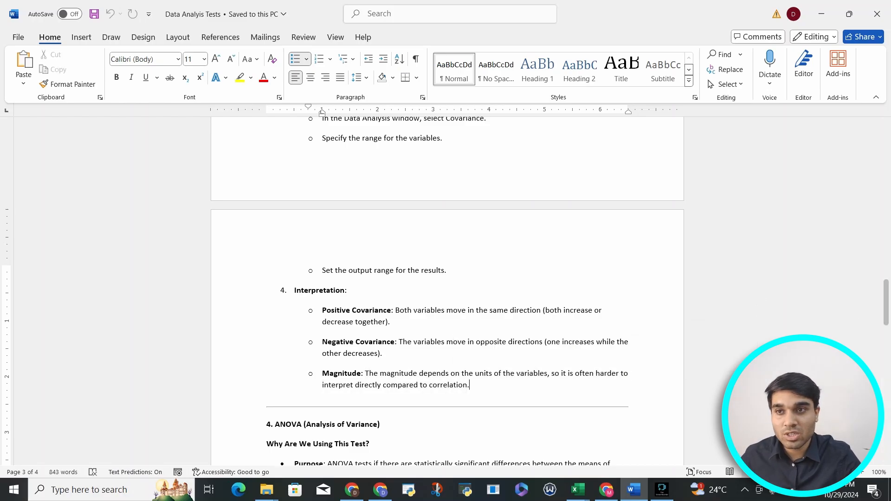
Switch to the housing workbook in Excel and select the longitude through median_house_value (Y) columns, from headers to last data row.
{"action": "key", "text": "alt+Tab"}
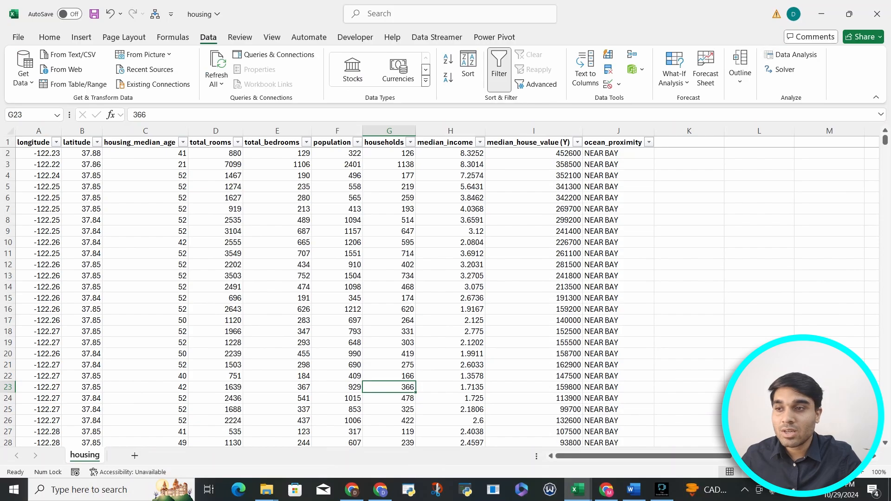
{"action": "left_click", "coordinate": [33, 143]}
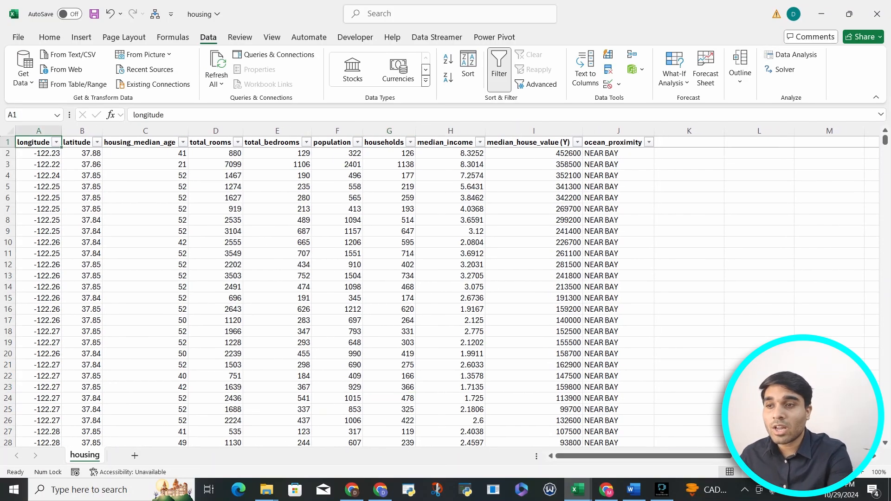
{"action": "left_click_drag", "start_coordinate": [33, 142], "coordinate": [534, 142]}
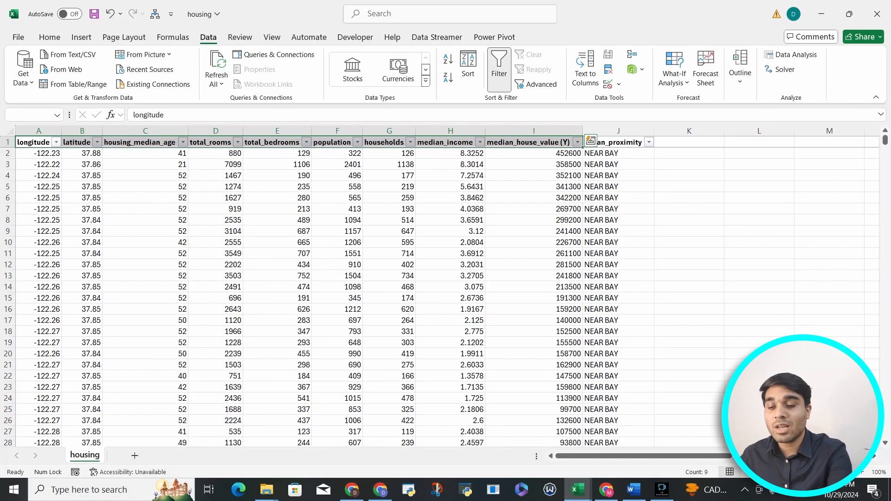
{"action": "key", "text": "ctrl+shift+Down"}
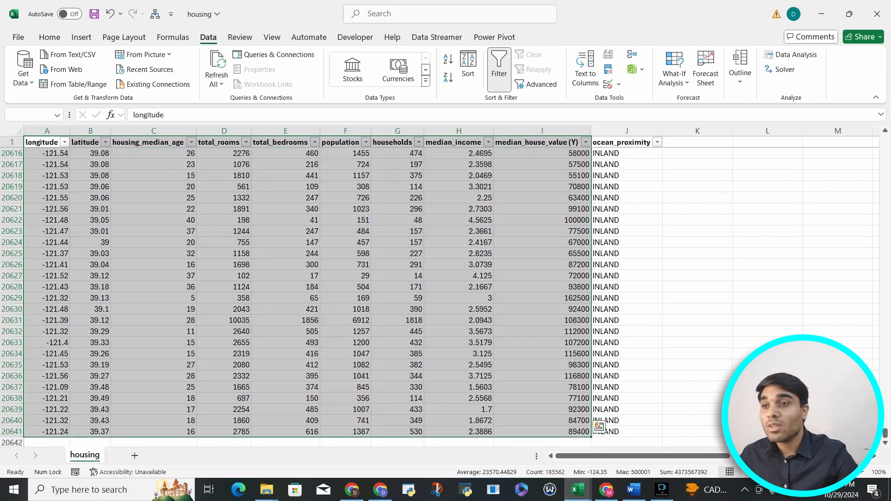
{"action": "scroll", "coordinate": [446, 292], "scroll_direction": "up", "scroll_amount": 20}
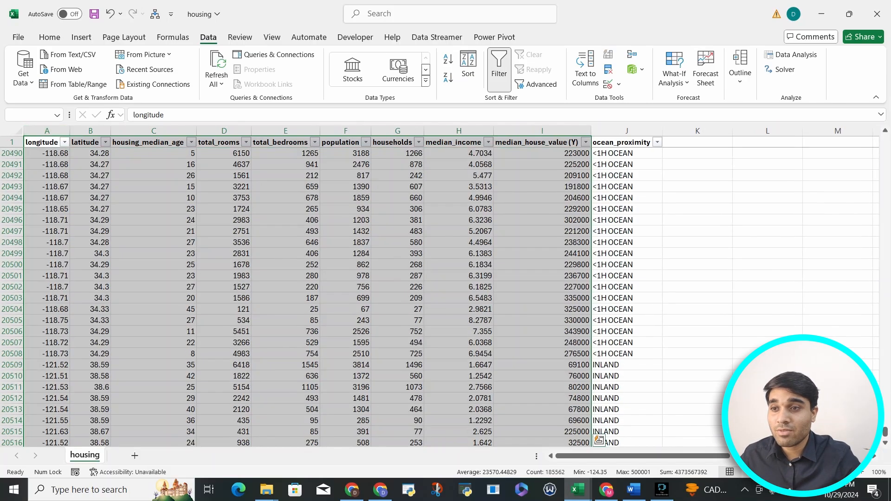
{"action": "left_click_drag", "start_coordinate": [885, 428], "coordinate": [885, 144]}
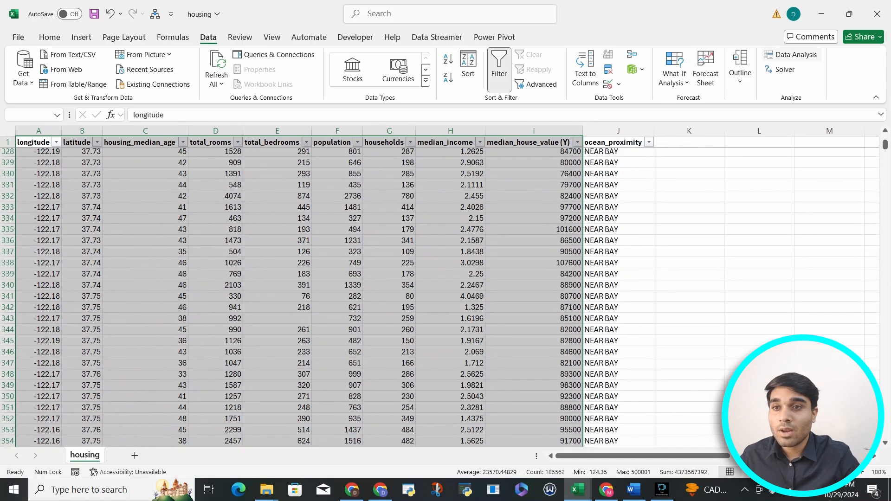
Start the Covariance analysis tool and set its input range to $A$1:$I$20641.
{"action": "left_click", "coordinate": [791, 55]}
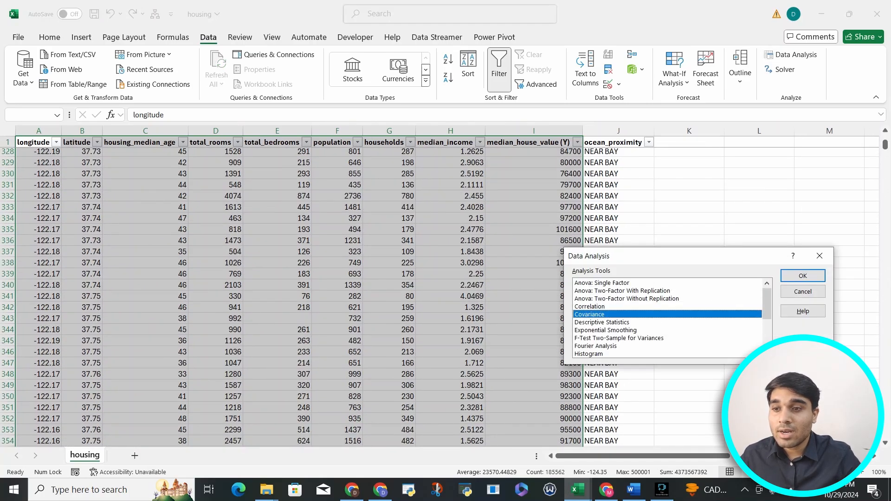
{"action": "left_click", "coordinate": [803, 276]}
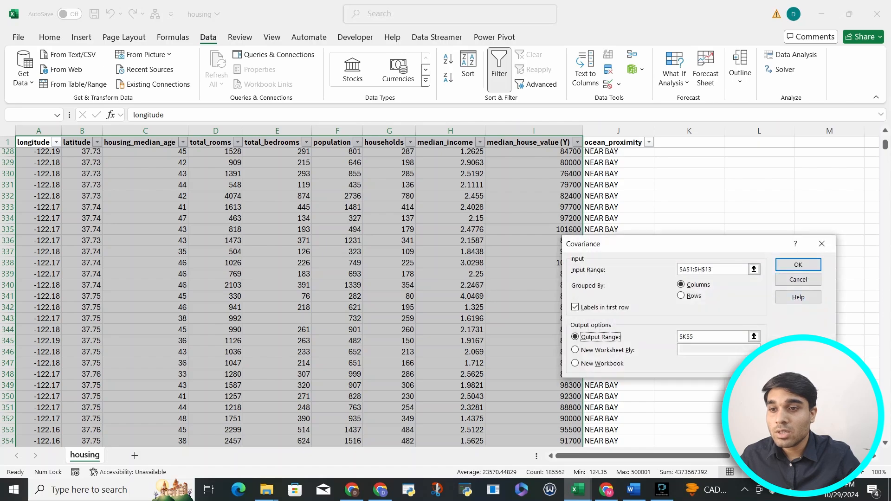
{"action": "key", "text": "BackSpace"}
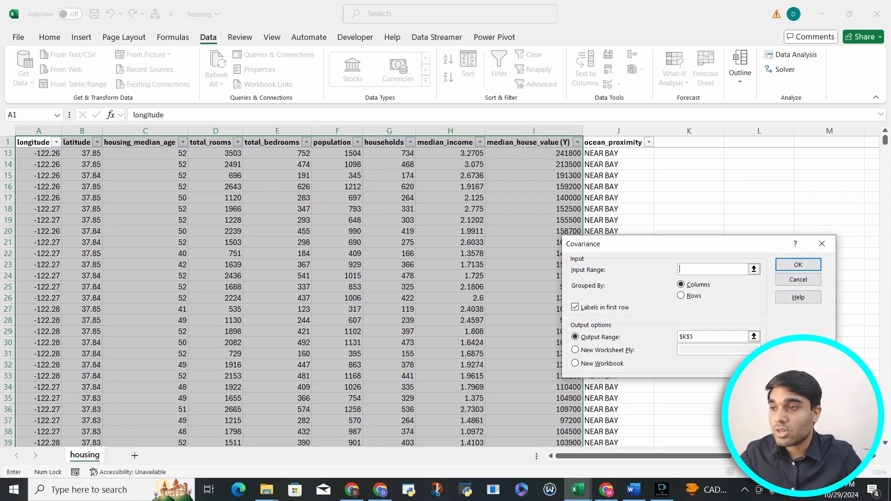
{"action": "left_click", "coordinate": [34, 142]}
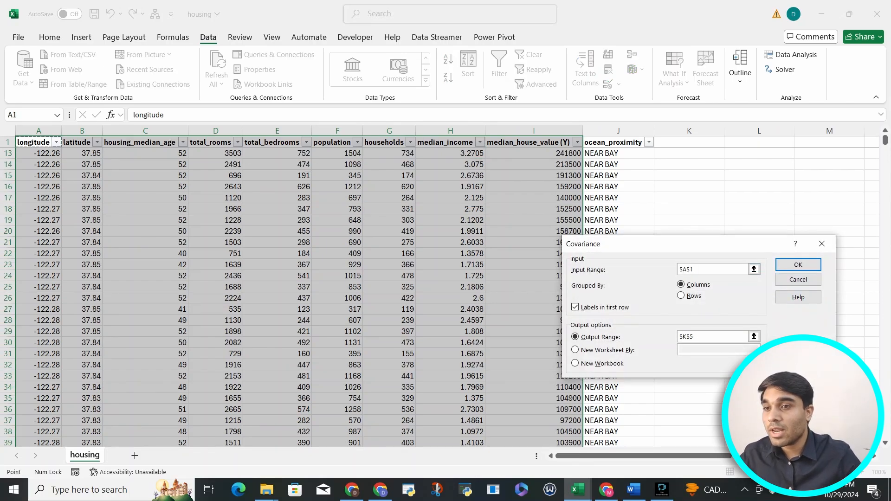
{"action": "left_click_drag", "start_coordinate": [34, 142], "coordinate": [533, 142]}
{"action": "key", "text": "ctrl+shift+Down"}
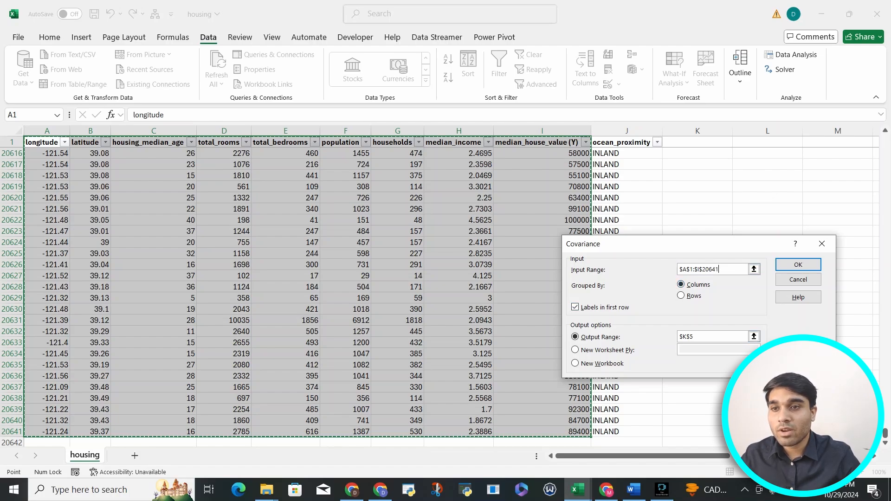
Set the covariance output range to cell L5 and run the analysis.
{"action": "left_click", "coordinate": [753, 336]}
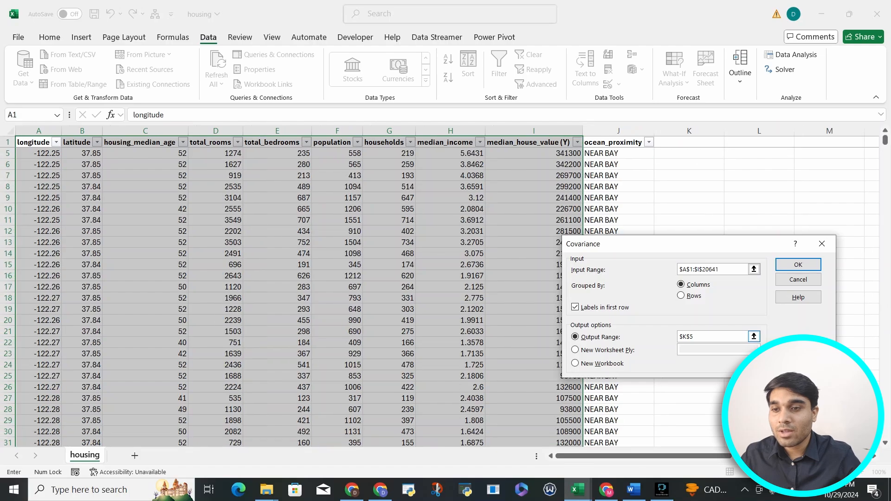
{"action": "key", "text": "BackSpace"}
{"action": "type", "text": "l"}
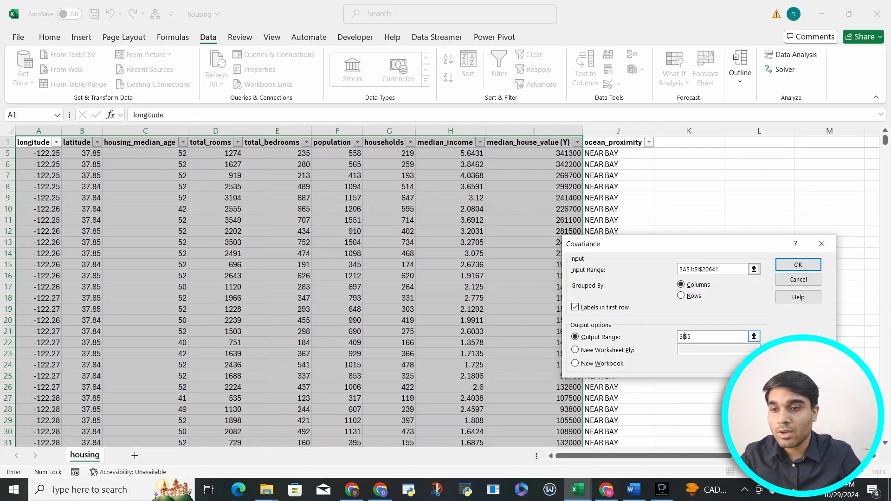
{"action": "left_click", "coordinate": [798, 264]}
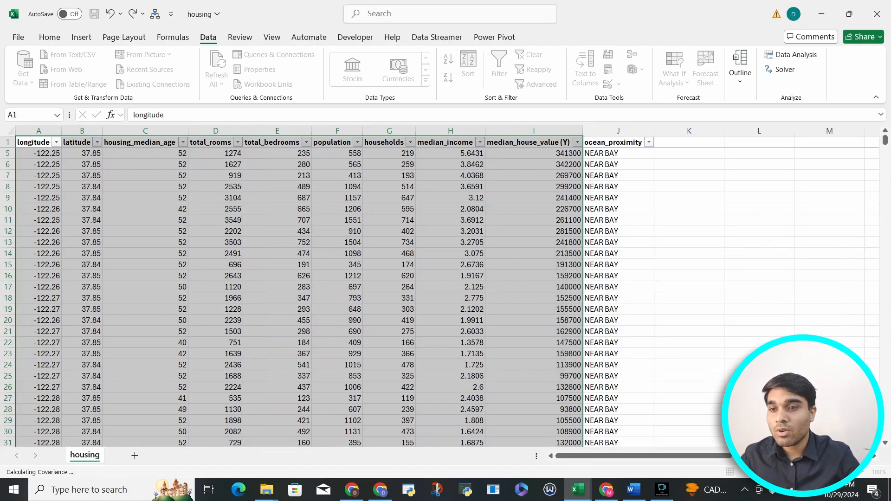
Examine the covariance matrix, including the housing_median_age and total_rooms values.
{"action": "scroll", "coordinate": [447, 286], "scroll_direction": "right", "scroll_amount": 10}
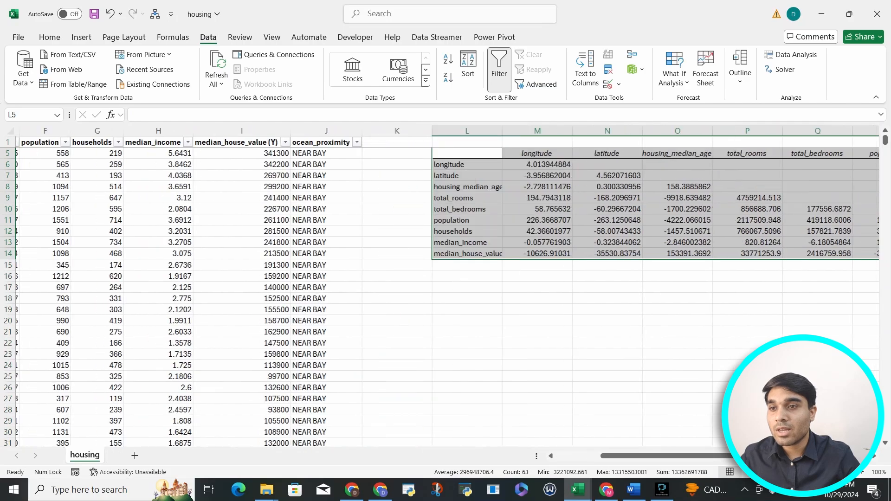
{"action": "scroll", "coordinate": [447, 286], "scroll_direction": "right", "scroll_amount": 2}
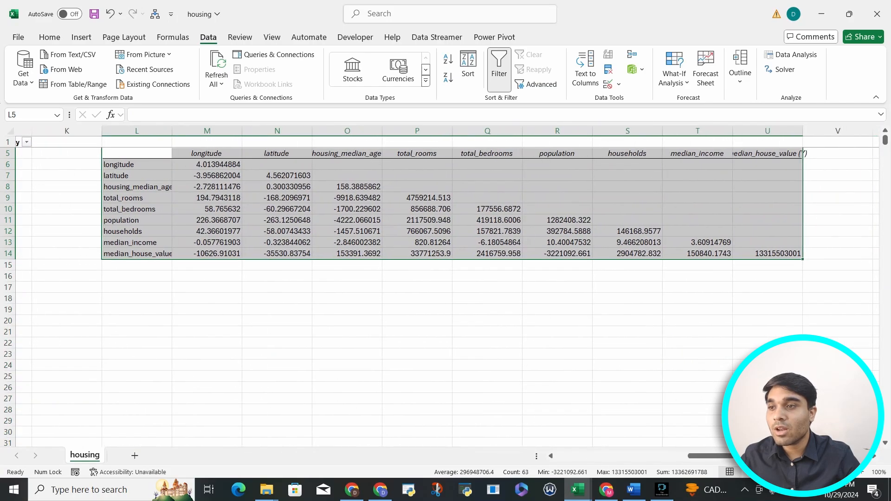
{"action": "left_click", "coordinate": [347, 287]}
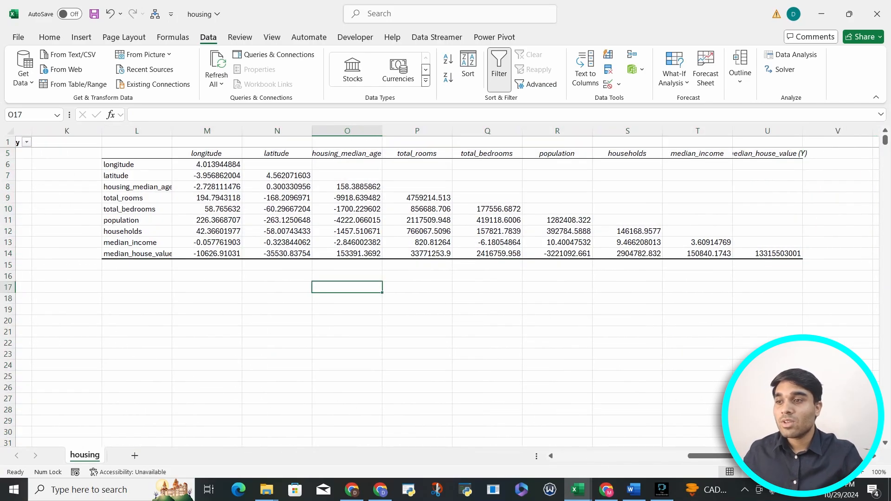
{"action": "left_click", "coordinate": [347, 243]}
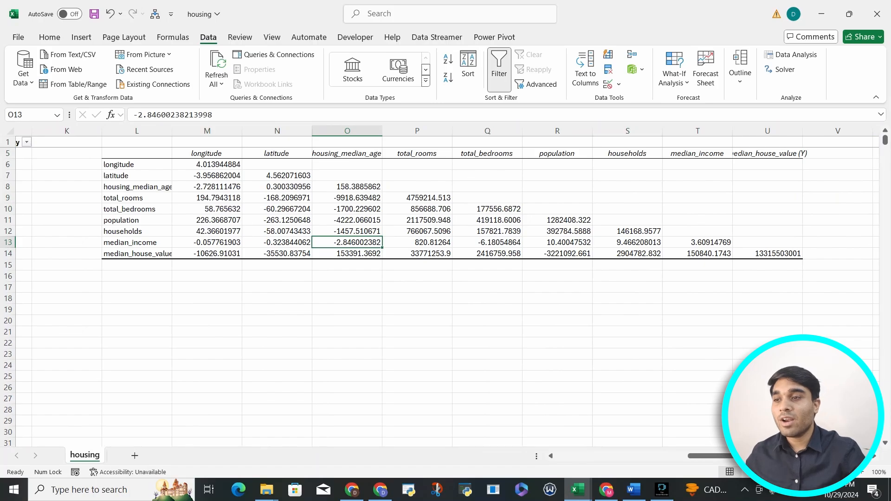
{"action": "left_click", "coordinate": [348, 187]}
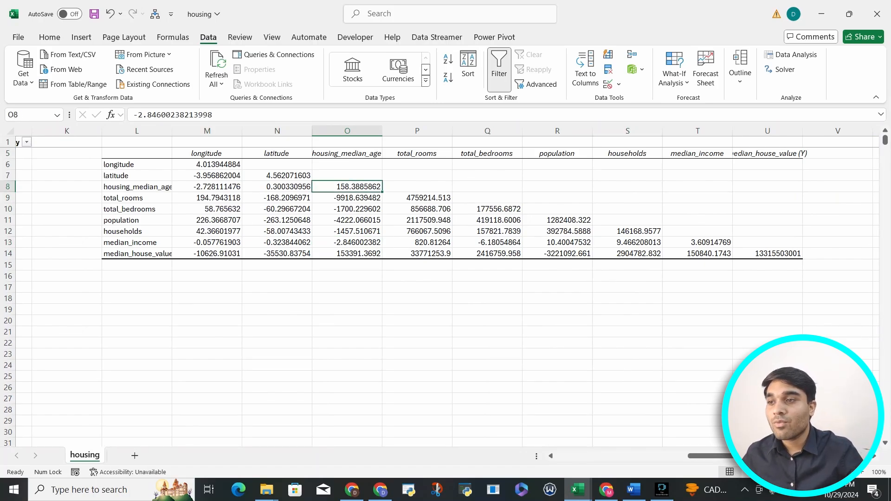
{"action": "left_click", "coordinate": [417, 221]}
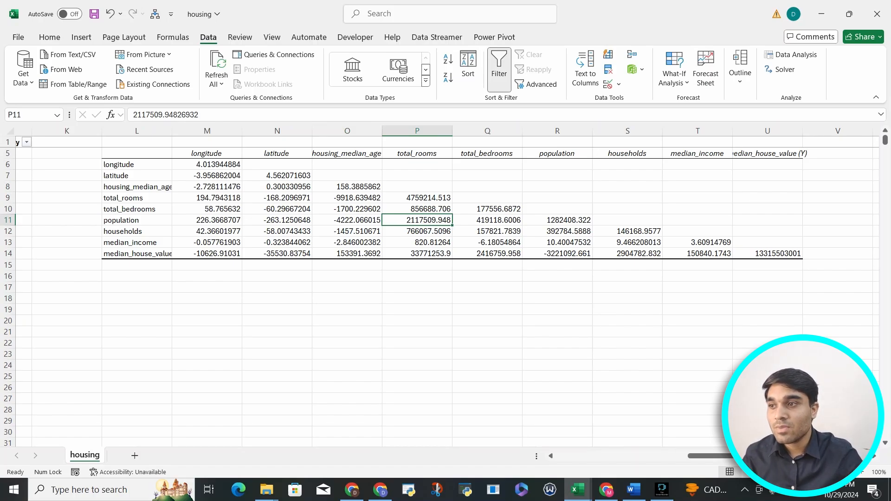
Format the covariance matrix values in M6:U14 to show two decimal places.
{"action": "left_click_drag", "start_coordinate": [207, 164], "coordinate": [767, 254]}
{"action": "left_click", "coordinate": [50, 38]}
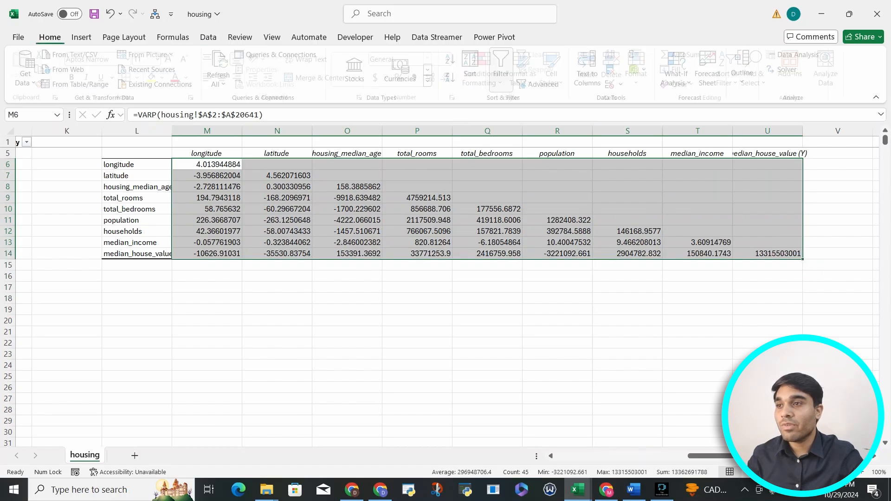
{"action": "left_click", "coordinate": [449, 77]}
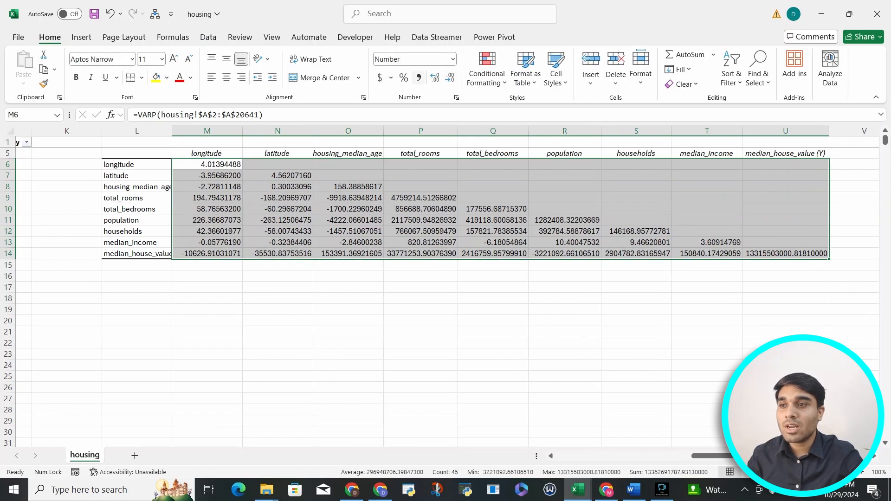
{"action": "left_click", "coordinate": [434, 78]}
{"action": "left_click", "coordinate": [435, 77]}
{"action": "left_click", "coordinate": [435, 78]}
{"action": "left_click", "coordinate": [450, 77]}
{"action": "left_click", "coordinate": [450, 78]}
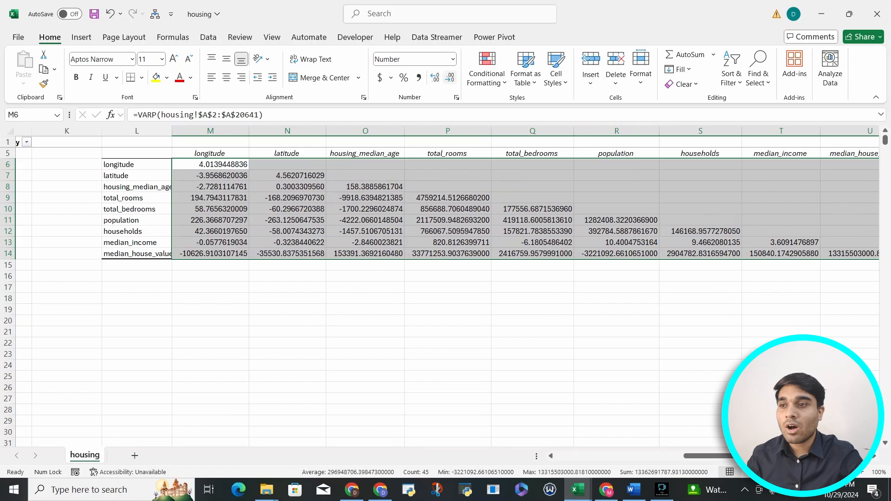
{"action": "left_click", "coordinate": [449, 78]}
{"action": "left_click", "coordinate": [450, 78]}
{"action": "left_click", "coordinate": [450, 78]}
{"action": "left_click", "coordinate": [450, 78]}
{"action": "left_click", "coordinate": [450, 78]}
{"action": "left_click", "coordinate": [450, 77]}
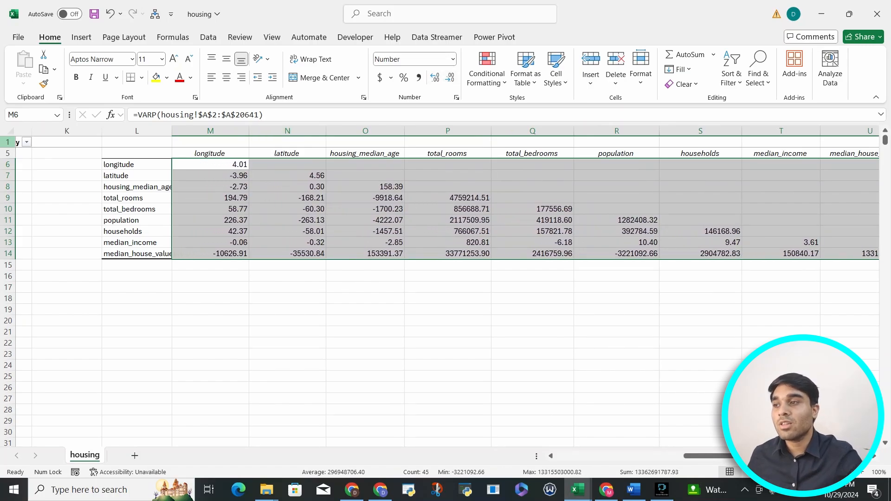
Autofit all column widths on the housing sheet, and select the longitude–total_bedrooms covariance cell.
{"action": "left_click", "coordinate": [9, 131]}
{"action": "double_click", "coordinate": [227, 131]}
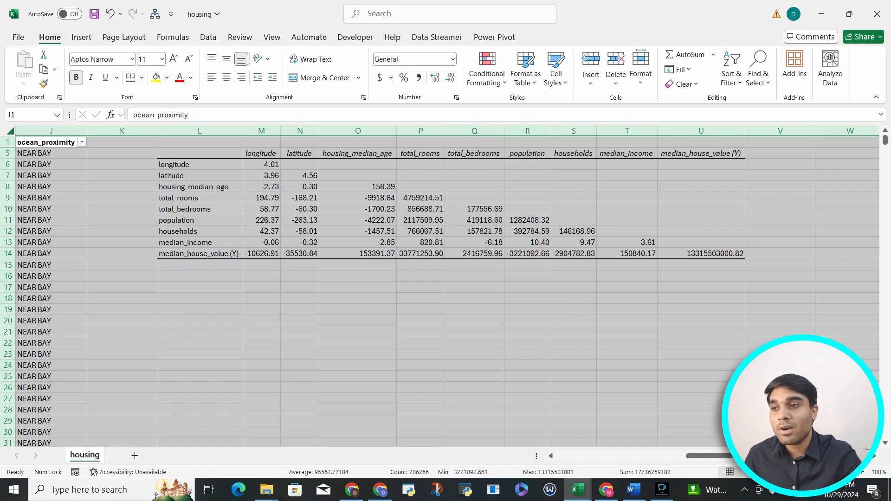
{"action": "left_click", "coordinate": [261, 209]}
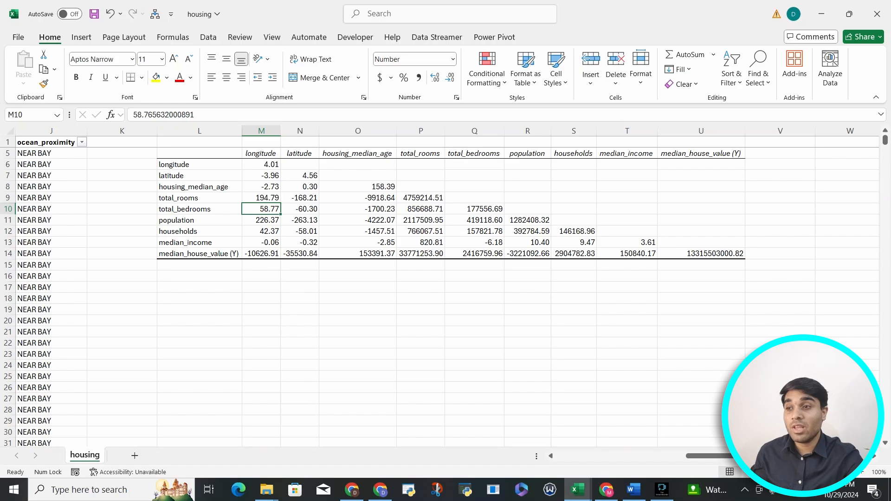
Compare the longitude values in A5:A17 with the total_bedrooms values in E5:E20, and select the matrix's total_bedrooms row label.
{"action": "key", "text": "ctrl+Home"}
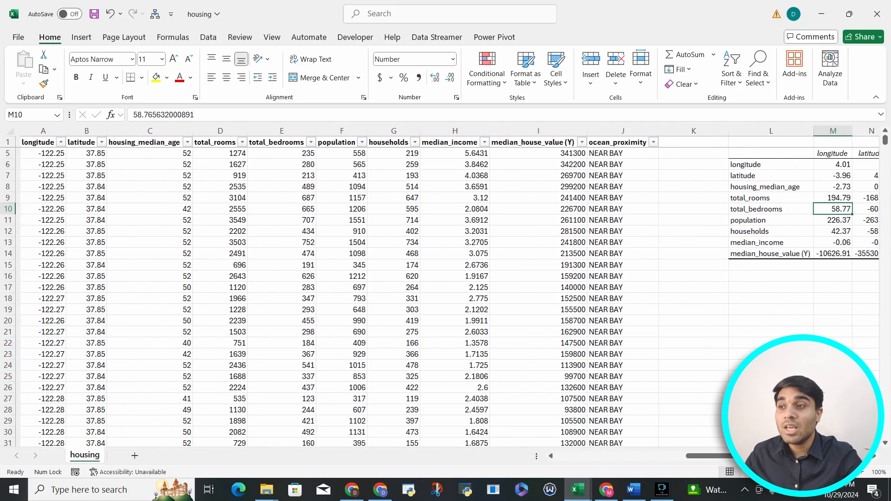
{"action": "key", "text": "shift+Down"}
{"action": "key", "text": "shift+Down"}
{"action": "key", "text": "shift+Down"}
{"action": "key", "text": "shift+Down"}
{"action": "key", "text": "shift+Down"}
{"action": "key", "text": "shift+Down"}
{"action": "key", "text": "shift+Down"}
{"action": "key", "text": "shift+Down"}
{"action": "key", "text": "shift+Down"}
{"action": "key", "text": "shift+Down"}
{"action": "key", "text": "shift+Down"}
{"action": "key", "text": "shift+Down"}
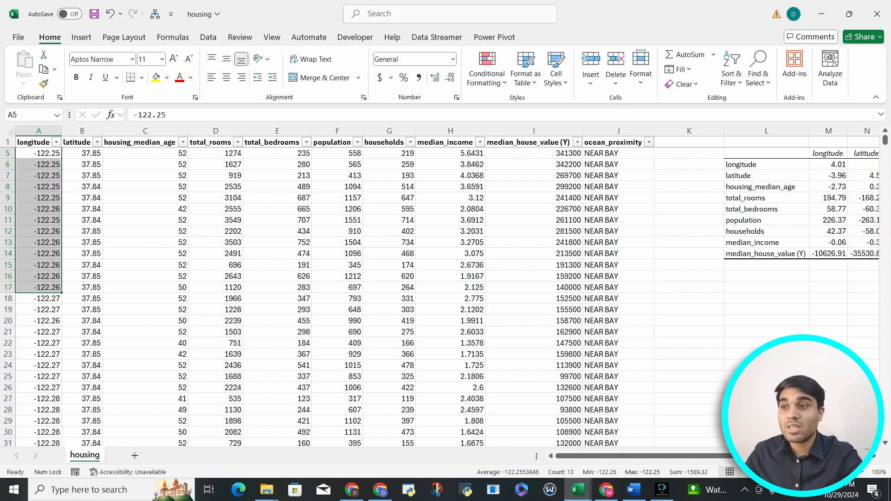
{"action": "key", "text": "Right"}
{"action": "key", "text": "Right"}
{"action": "key", "text": "Right"}
{"action": "key", "text": "Right"}
{"action": "key", "text": "shift+Down"}
{"action": "key", "text": "shift+Down"}
{"action": "key", "text": "shift+Down"}
{"action": "key", "text": "shift+Down"}
{"action": "key", "text": "shift+Down"}
{"action": "key", "text": "shift+Down"}
{"action": "key", "text": "shift+Down"}
{"action": "key", "text": "shift+Down"}
{"action": "key", "text": "shift+Down"}
{"action": "key", "text": "shift+Down"}
{"action": "key", "text": "shift+Down"}
{"action": "key", "text": "shift+Down"}
{"action": "key", "text": "shift+Down"}
{"action": "key", "text": "shift+Down"}
{"action": "key", "text": "shift+Down"}
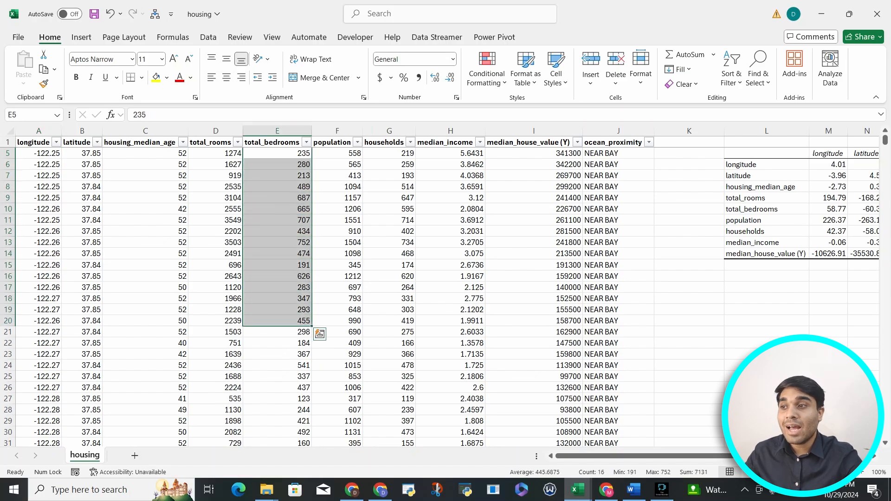
{"action": "scroll", "coordinate": [445, 286], "scroll_direction": "right", "scroll_amount": 5}
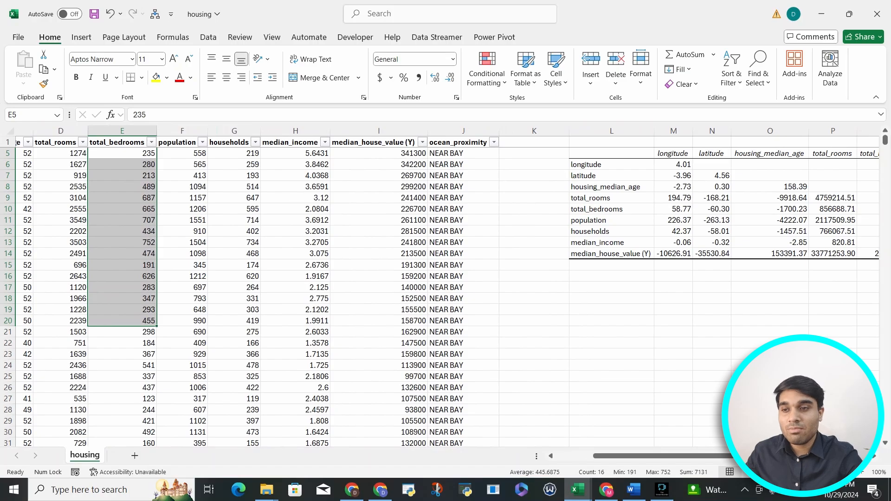
{"action": "left_click", "coordinate": [611, 210]}
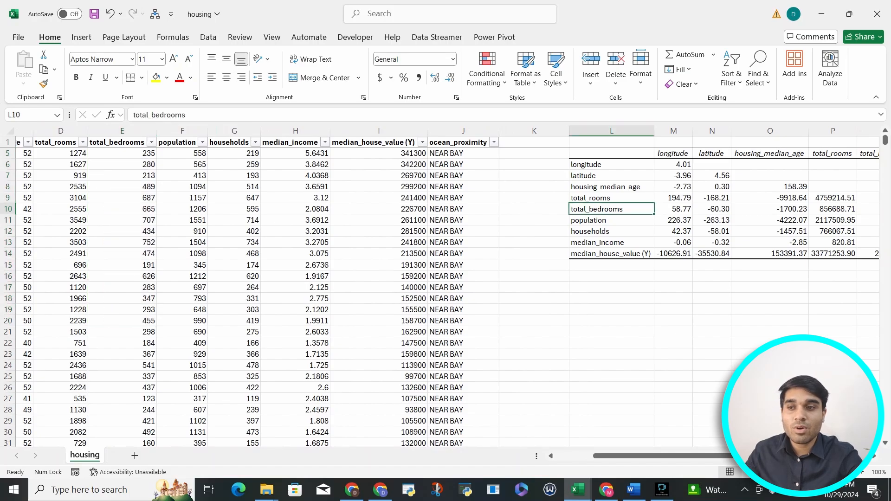
Apply a green-yellow-red color scale as conditional formatting to the covariance values in M6:U14.
{"action": "scroll", "coordinate": [446, 286], "scroll_direction": "right", "scroll_amount": 5}
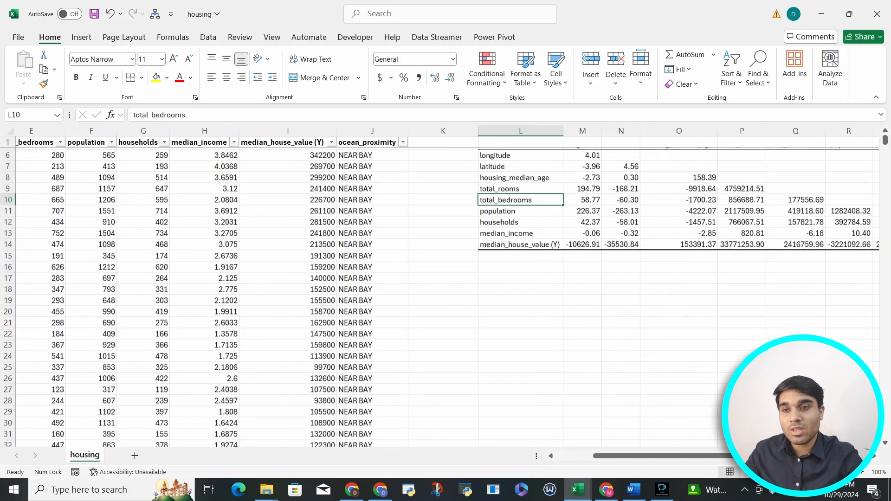
{"action": "scroll", "coordinate": [445, 286], "scroll_direction": "up", "scroll_amount": 1}
{"action": "scroll", "coordinate": [445, 286], "scroll_direction": "right", "scroll_amount": 1}
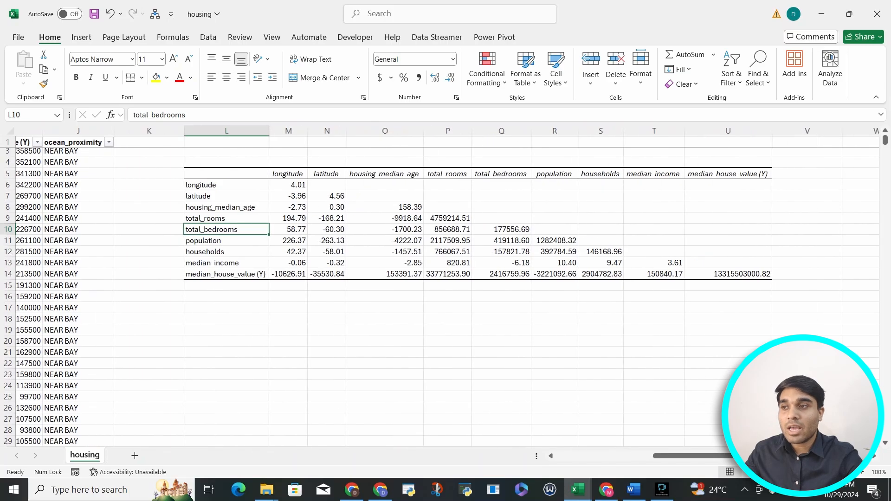
{"action": "left_click_drag", "start_coordinate": [288, 185], "coordinate": [727, 274]}
{"action": "left_click", "coordinate": [487, 70]}
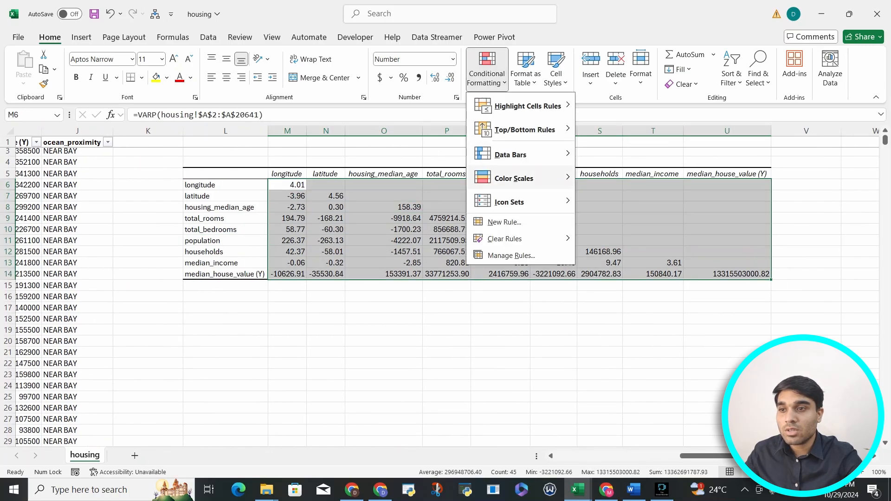
{"action": "mouse_move", "coordinate": [510, 176]}
{"action": "left_click", "coordinate": [600, 175]}
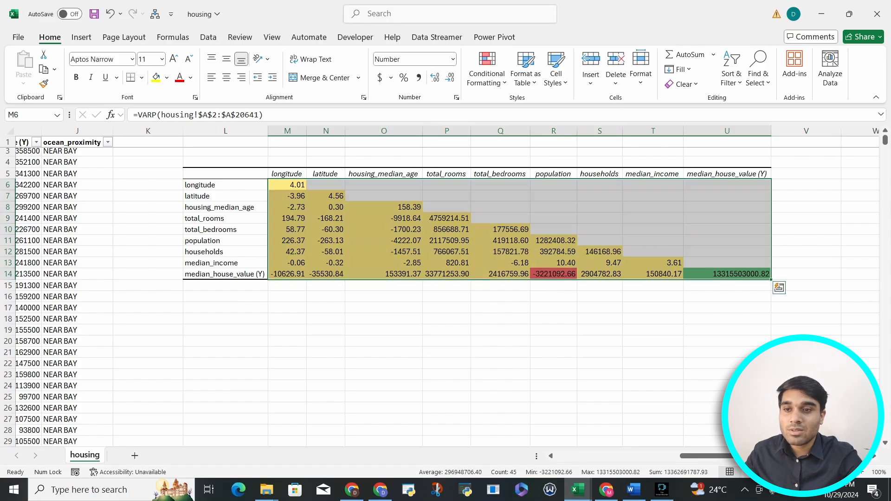
Examine the median_house_value (Y) variance cell with its column and row labels, and compare it with the other color-coded covariances.
{"action": "left_click", "coordinate": [727, 274]}
{"action": "left_click", "coordinate": [727, 174]}
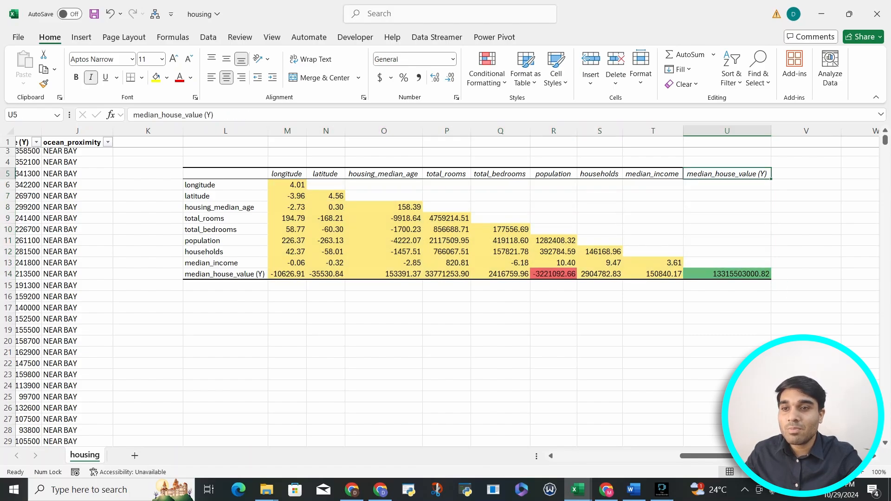
{"action": "left_click", "coordinate": [225, 275]}
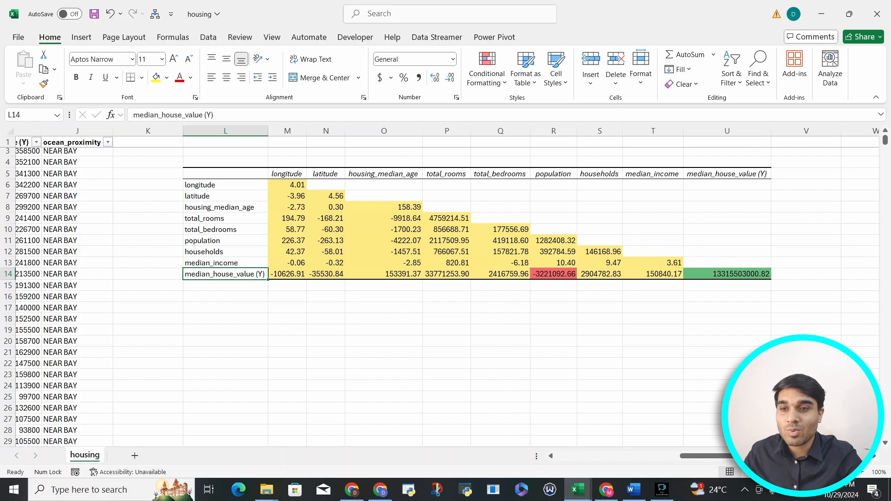
{"action": "left_click", "coordinate": [726, 275]}
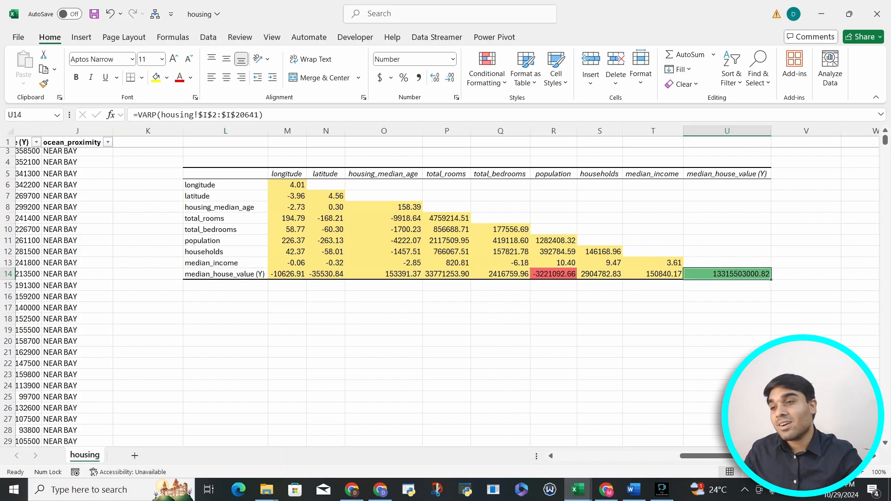
{"action": "left_click_drag", "start_coordinate": [653, 274], "coordinate": [288, 185]}
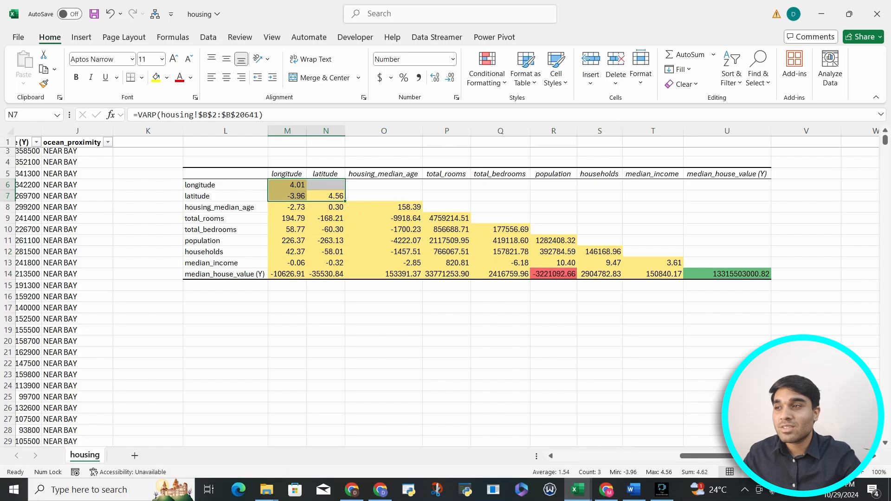
Undo the color scale on the covariance matrix and select the latitude–total_rooms covariance cell.
{"action": "left_click", "coordinate": [148, 163]}
{"action": "left_click", "coordinate": [110, 14]}
{"action": "left_click", "coordinate": [326, 218]}
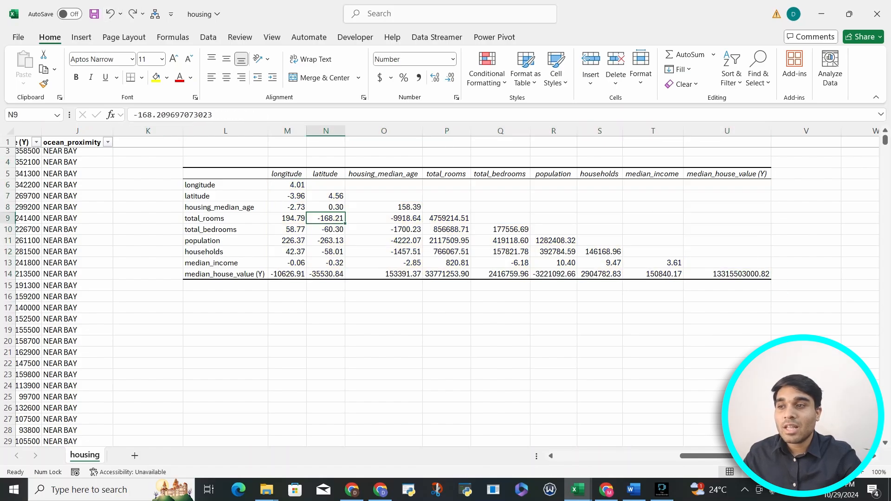
Select the entire covariance matrix with its row and column labels, L5:U14.
{"action": "left_click_drag", "start_coordinate": [225, 152], "coordinate": [727, 299]}
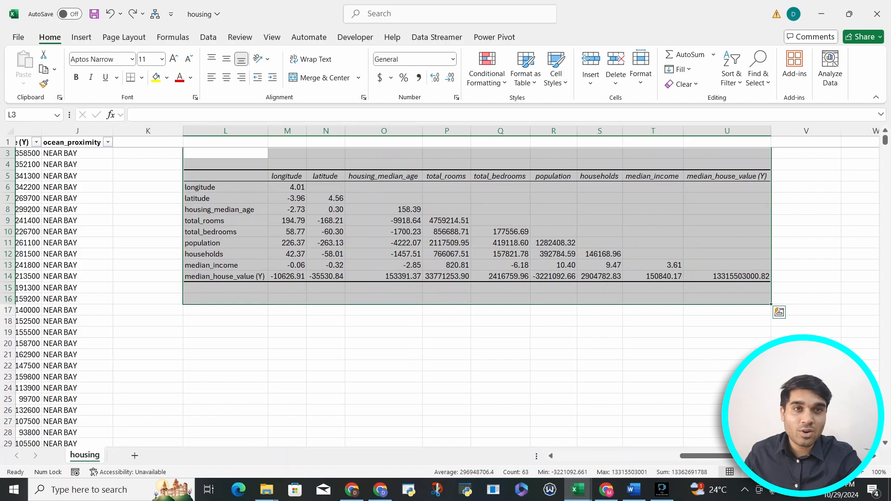
{"action": "scroll", "coordinate": [446, 260], "scroll_direction": "up", "scroll_amount": 1}
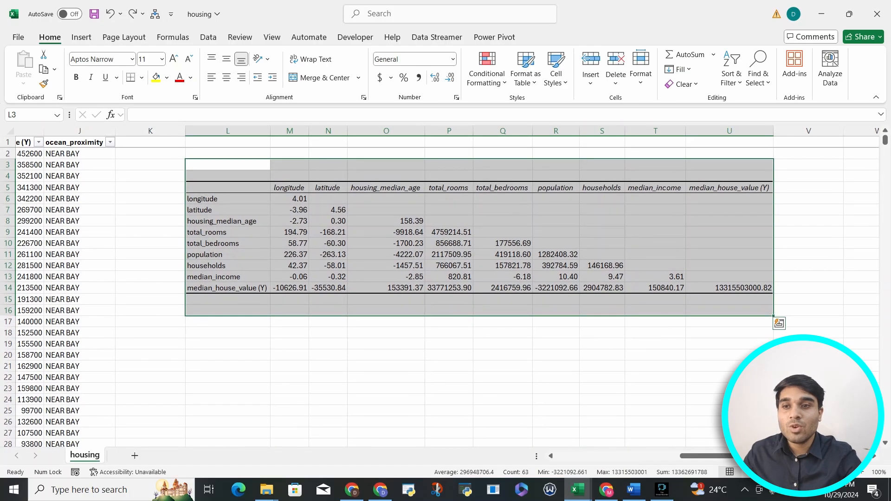
{"action": "scroll", "coordinate": [446, 260], "scroll_direction": "left", "scroll_amount": 1}
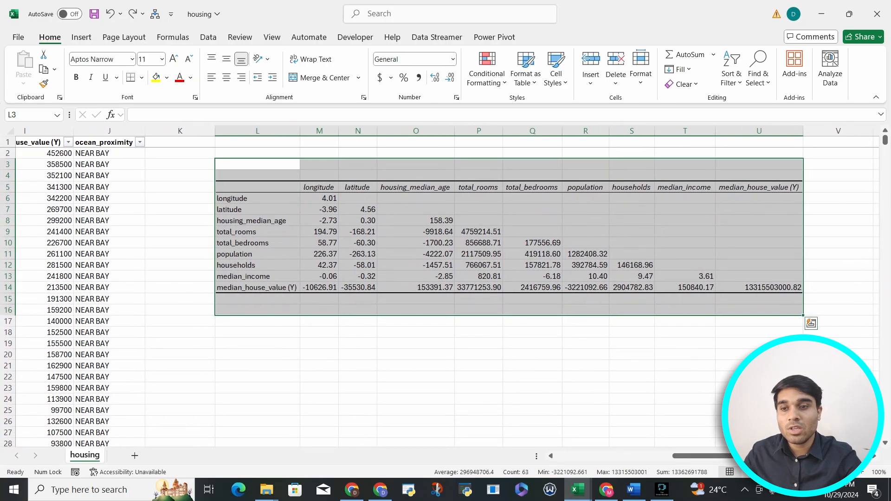
{"action": "left_click_drag", "start_coordinate": [759, 287], "coordinate": [257, 198]}
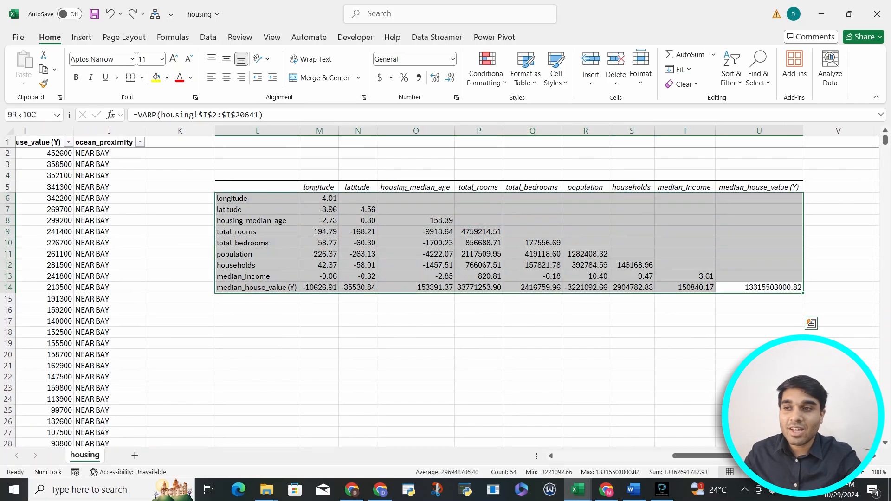
{"action": "key", "text": "shift+Up"}
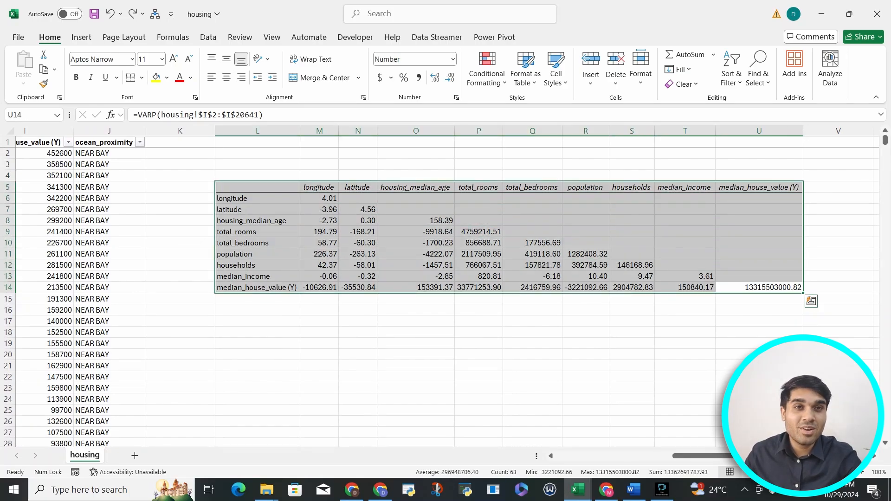